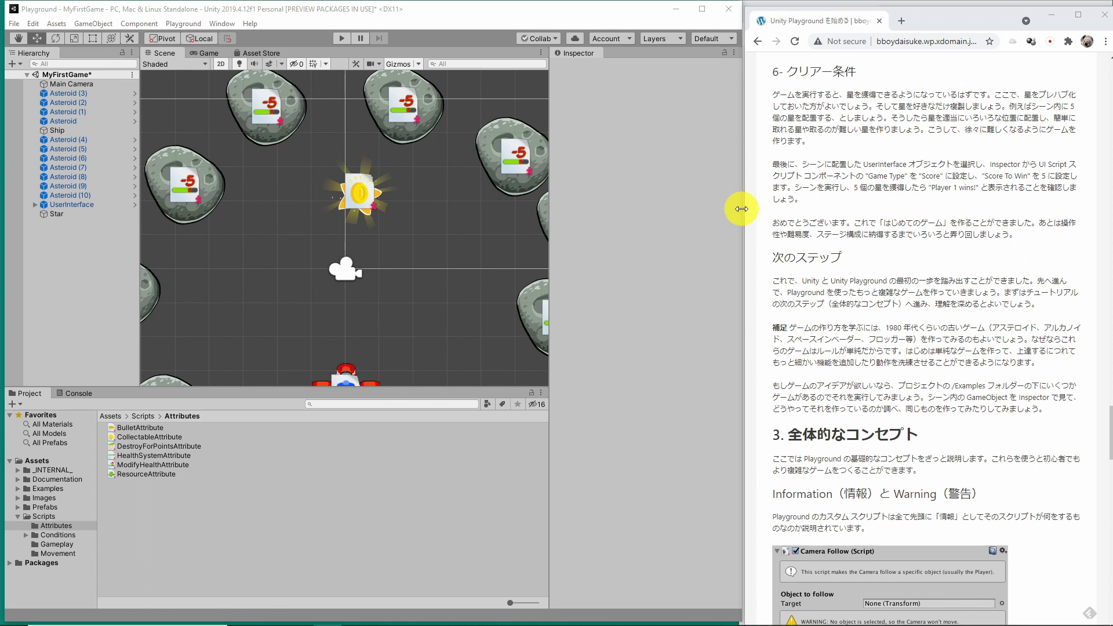
- Highlight the Chrome tutorial sentence recommending the star be made a prefab, then view the HealthSystemAttribute script
drag(775, 72, 924, 154)
click(921, 153)
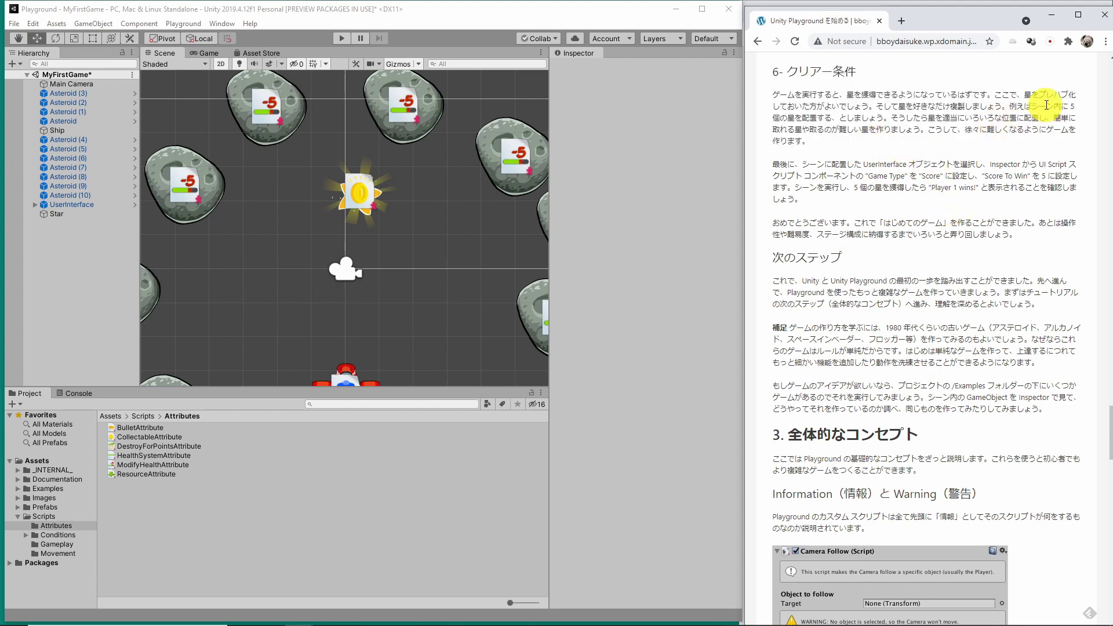
drag(994, 94, 873, 105)
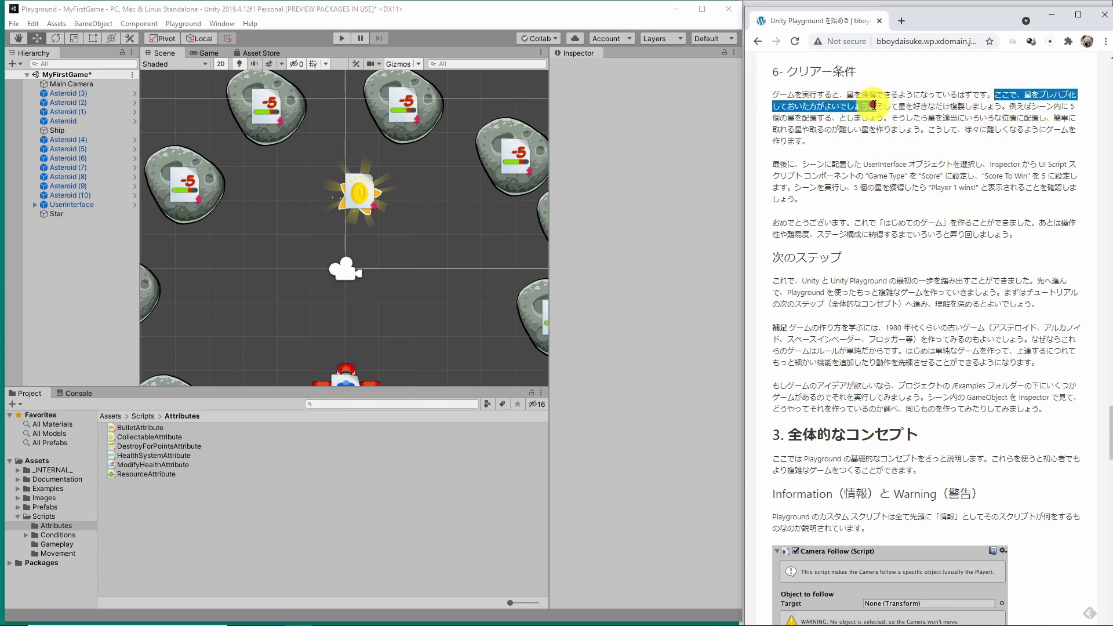
click(286, 455)
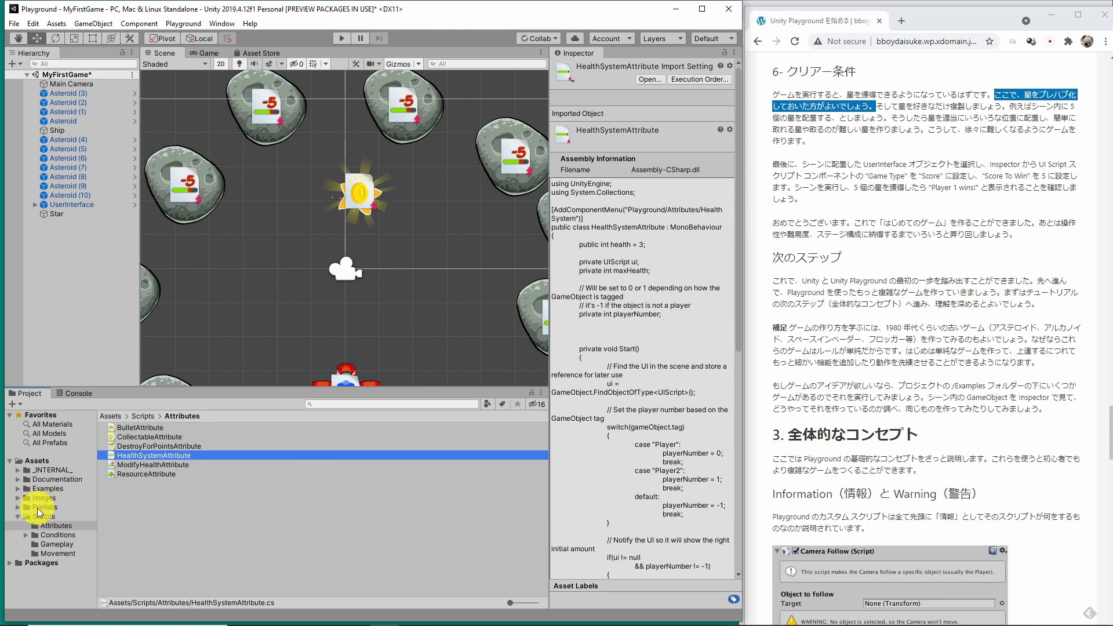
- Save the Star as a prefab in the Prefabs folder and place extra Star copies in the scene
click(40, 508)
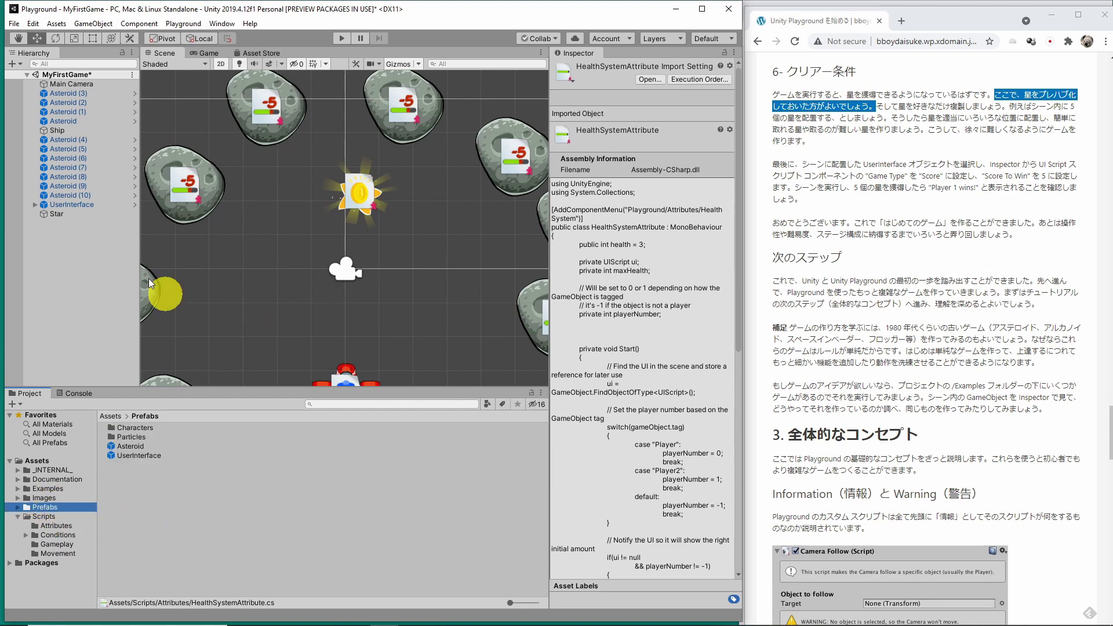
drag(54, 209, 278, 547)
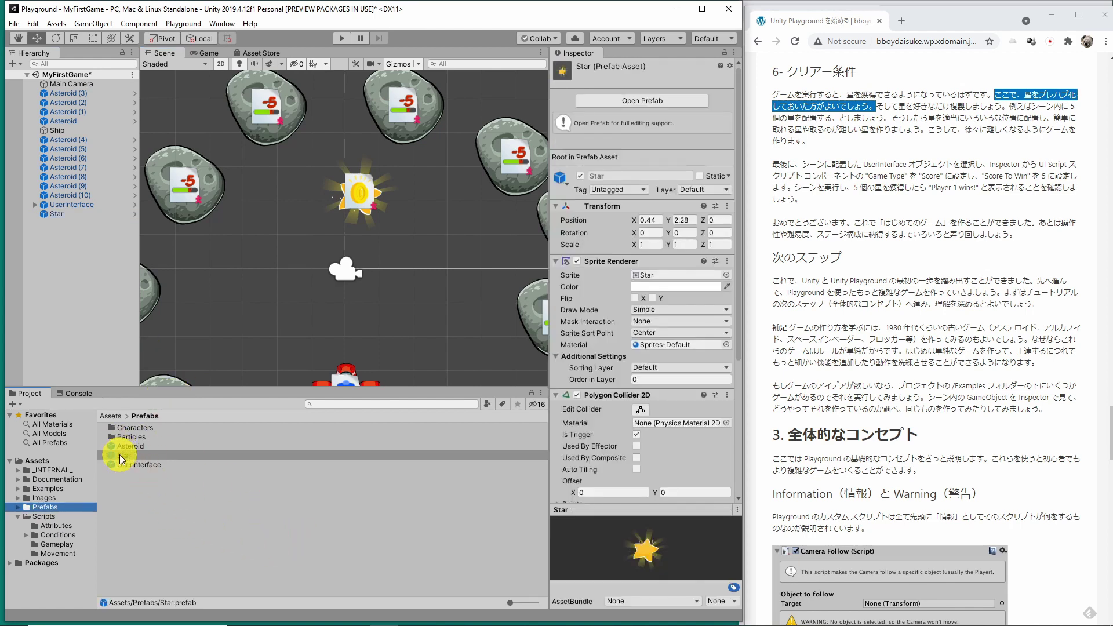
mouse_move(124, 455)
mouse_down()
mouse_move(140, 404)
mouse_move(261, 260)
mouse_up()
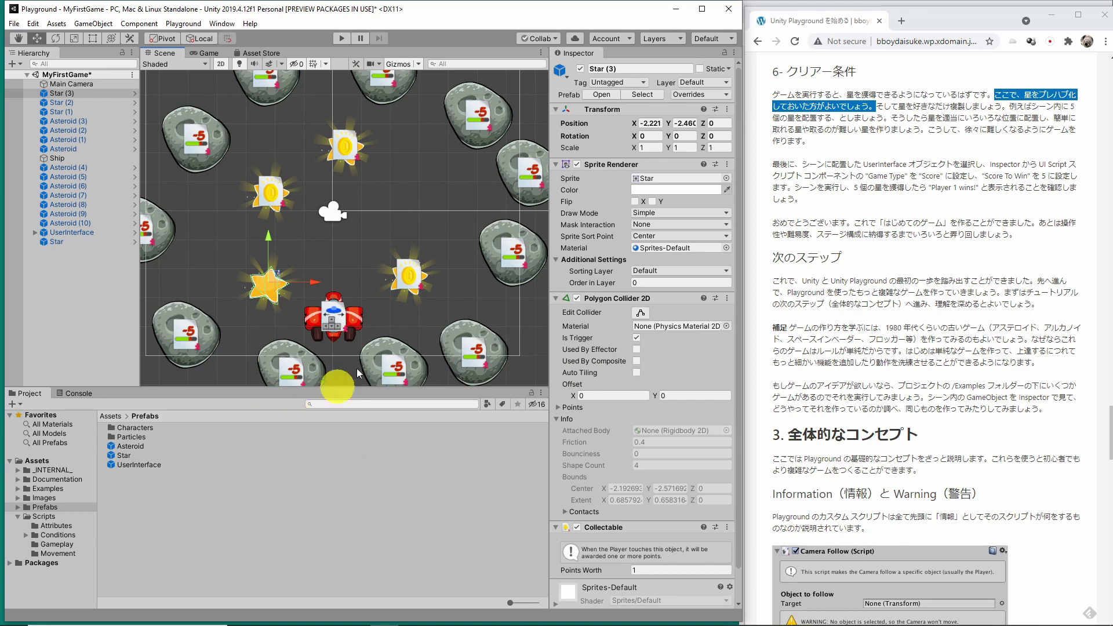
- Add an asteroid to the middle of the scene and reposition the stars, including Star (1)
drag(127, 444, 346, 215)
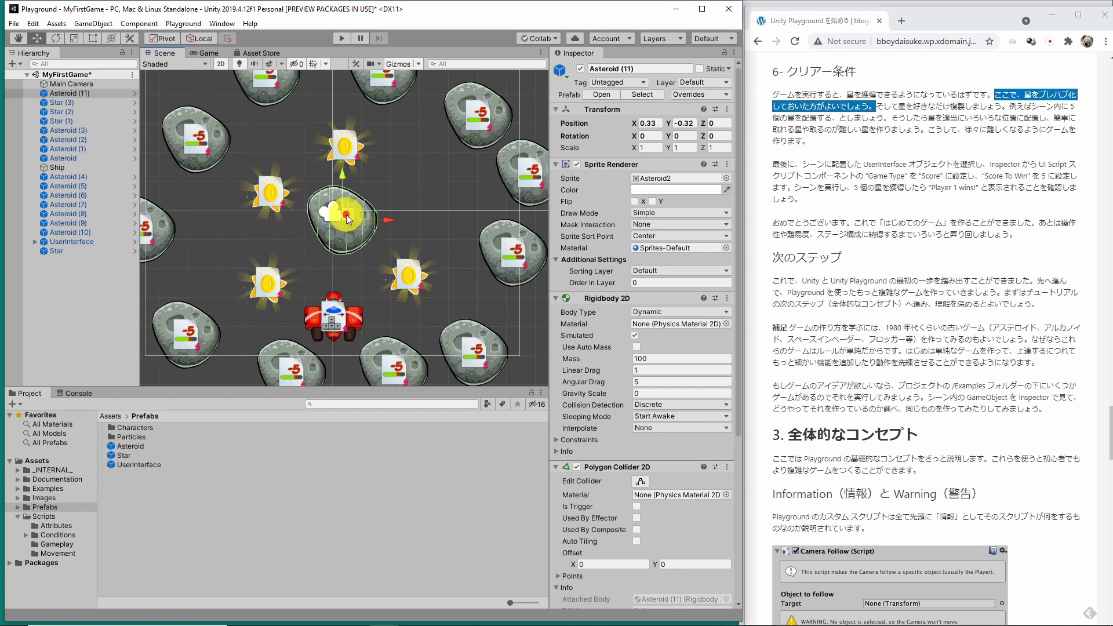
click(264, 199)
drag(264, 200, 270, 196)
click(380, 258)
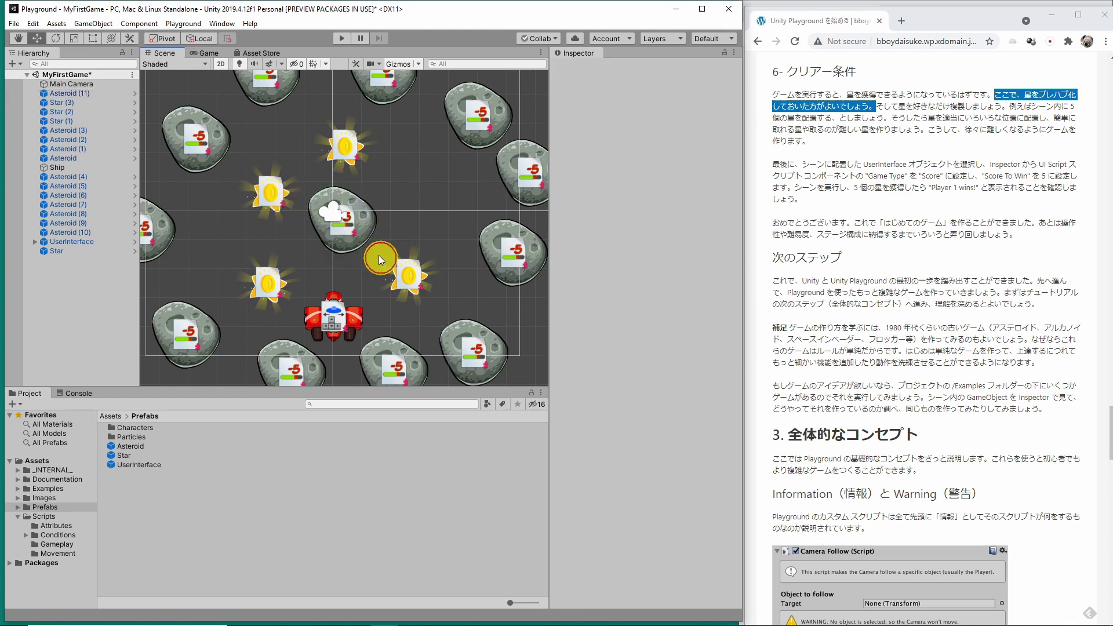
click(272, 201)
drag(275, 195, 262, 184)
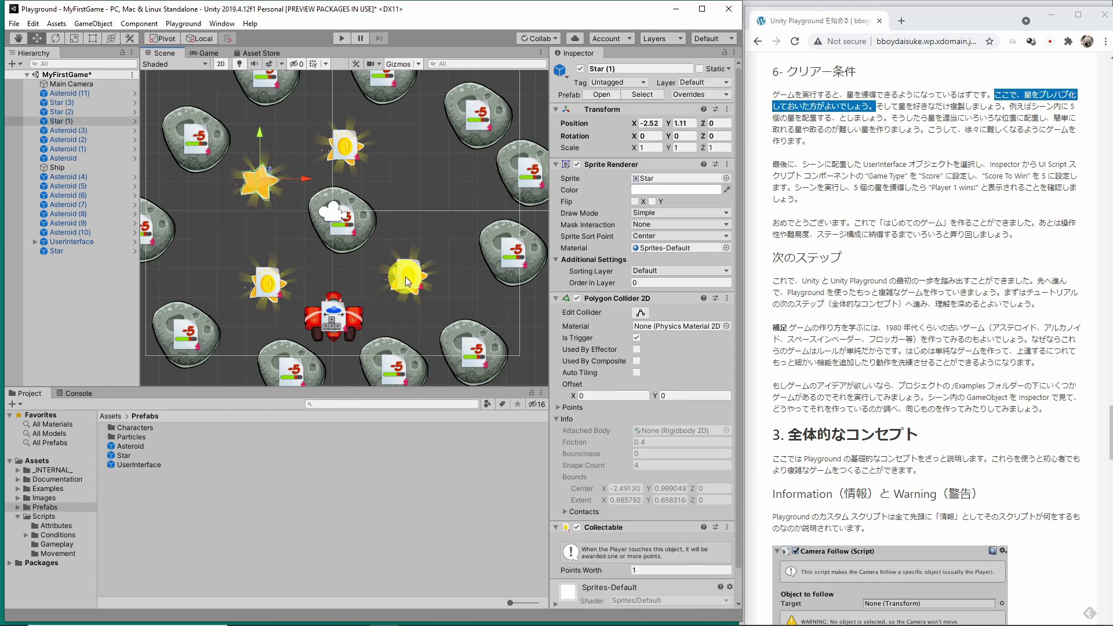
- Place a fifth star, Star (4), on the right at X 3.503, Y 1.0234
click(1009, 131)
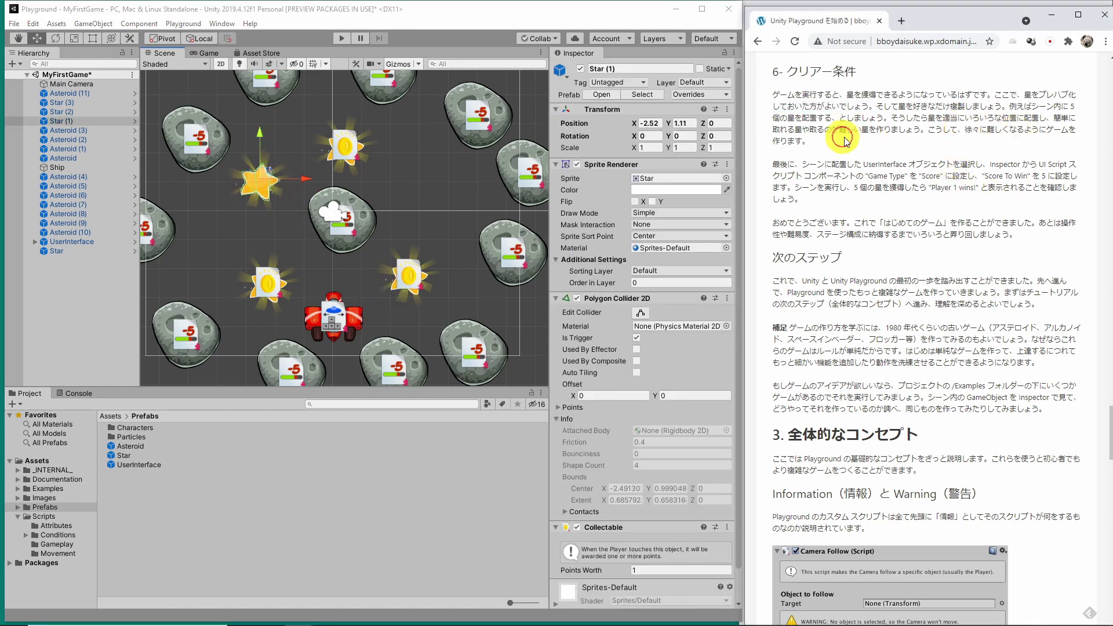
mouse_move(1011, 108)
mouse_down()
mouse_move(835, 118)
mouse_move(889, 118)
mouse_up()
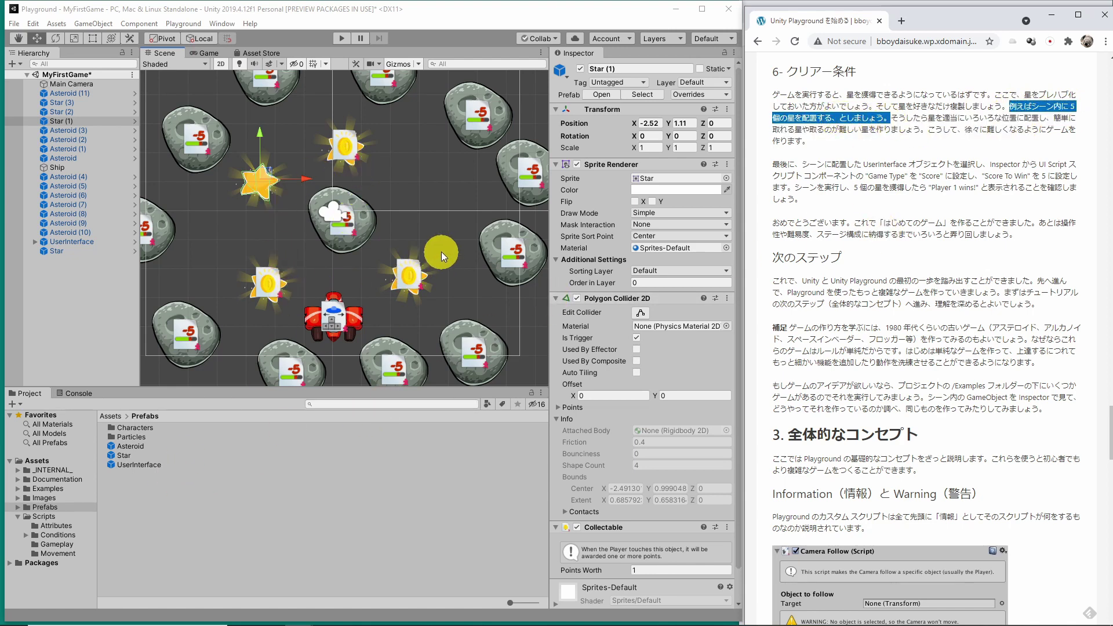
mouse_move(441, 251)
middle_down()
mouse_move(415, 279)
mouse_move(388, 356)
middle_up()
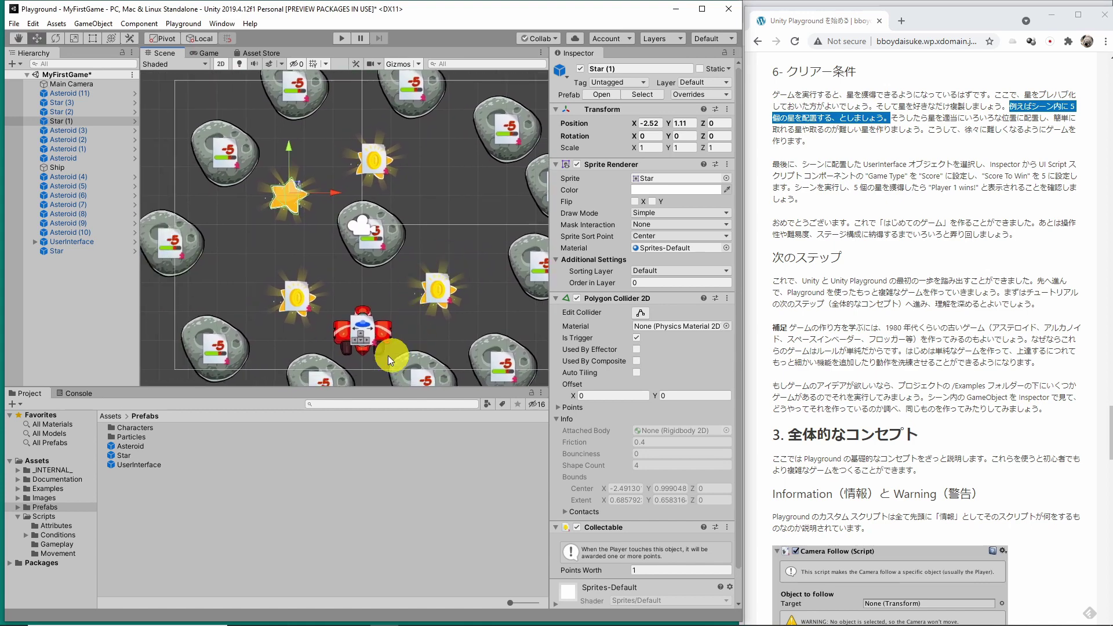
drag(124, 455, 463, 197)
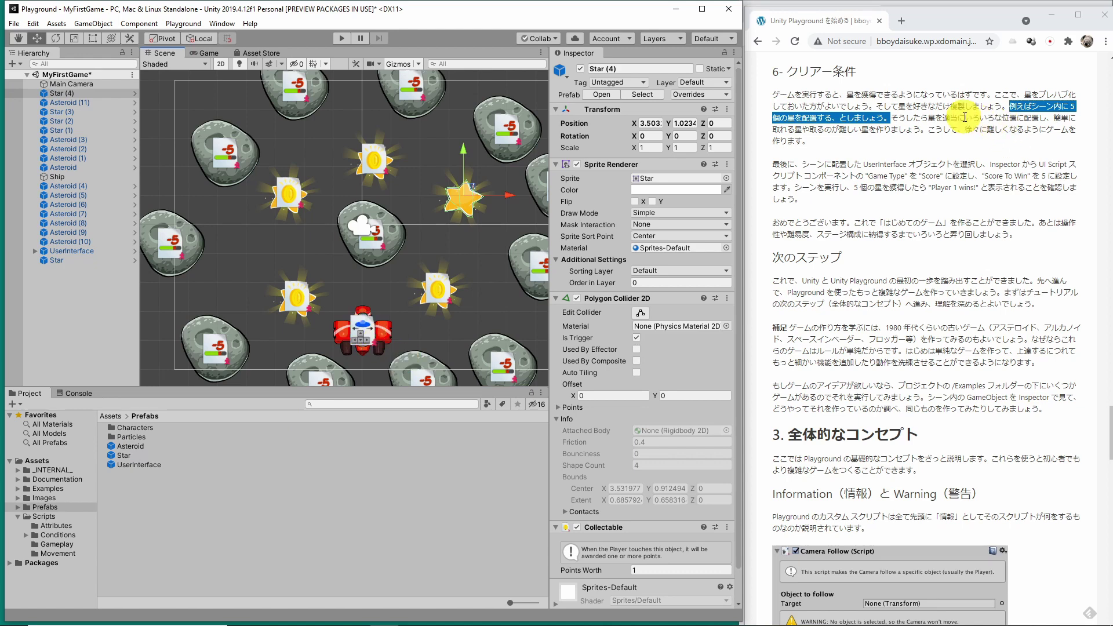
mouse_move(891, 118)
mouse_down()
mouse_move(928, 118)
mouse_move(957, 148)
mouse_up()
click(874, 146)
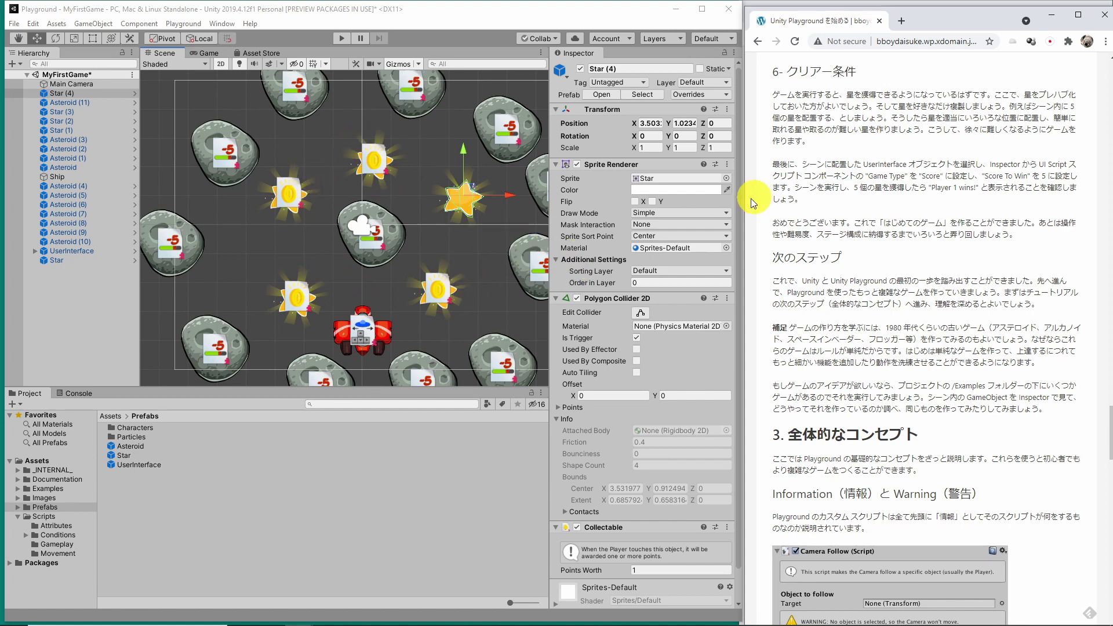
scroll(447, 266, down, 1)
middle_drag(439, 249, 412, 259)
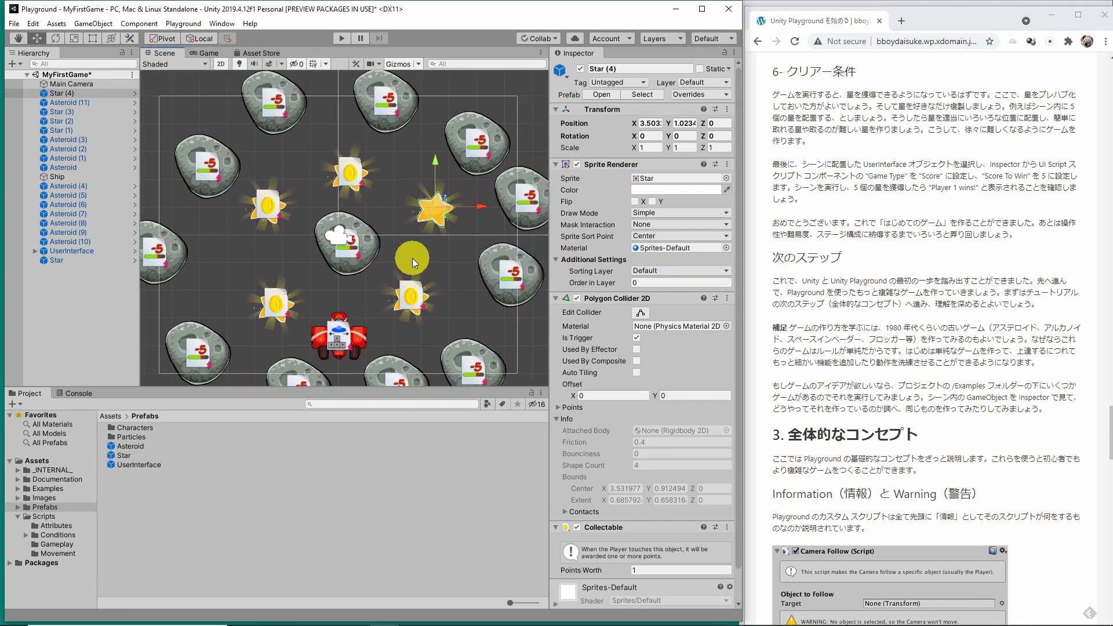
click(62, 259)
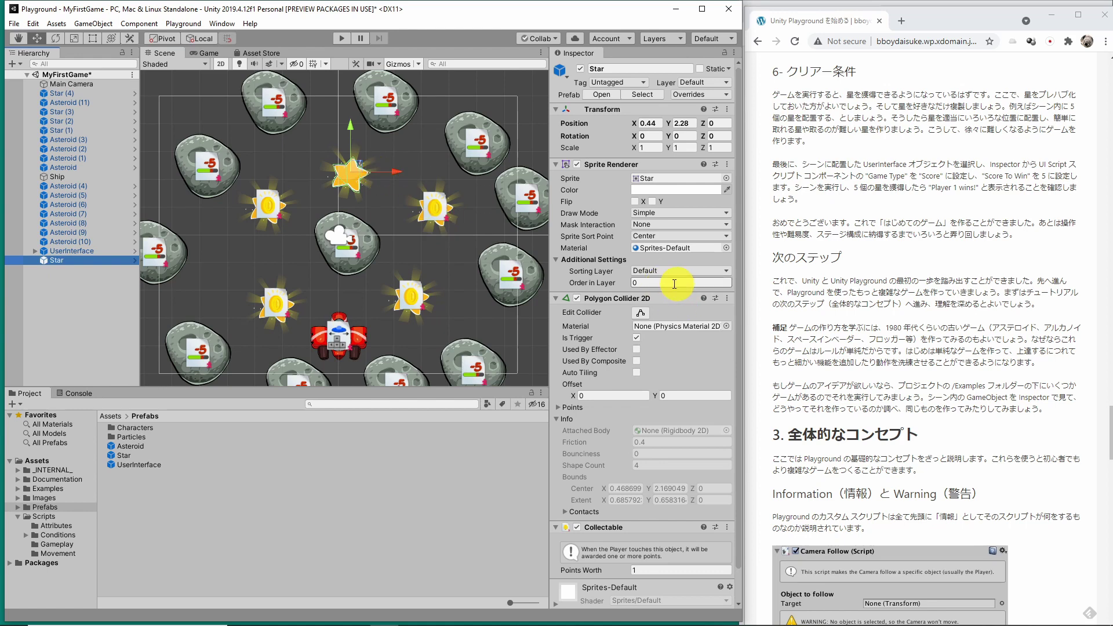
scroll(666, 313, down, 1)
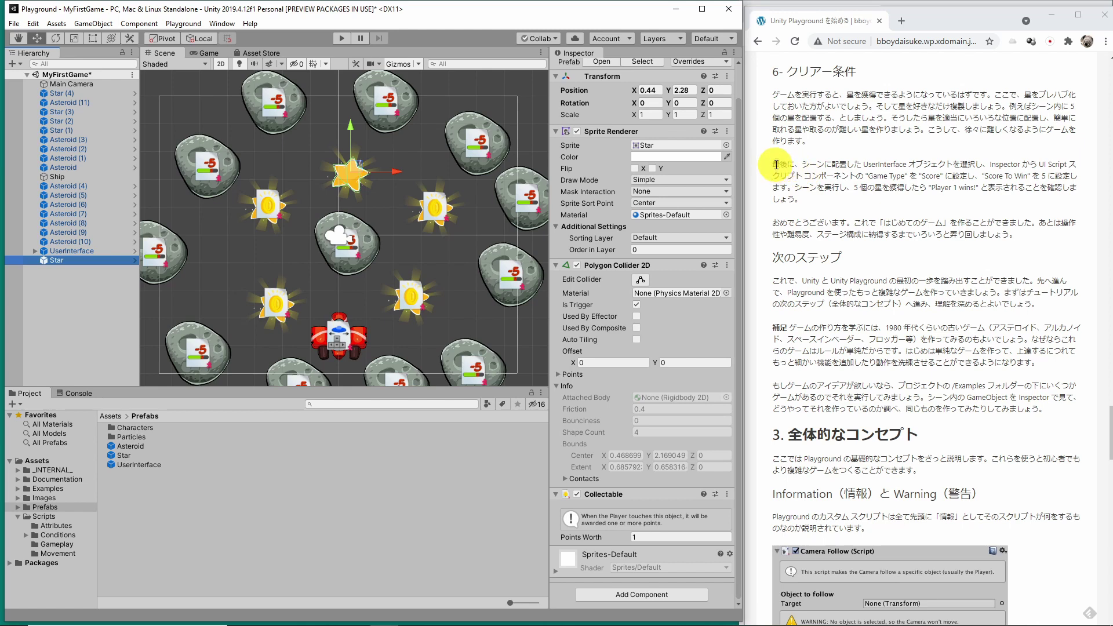
drag(773, 164, 834, 200)
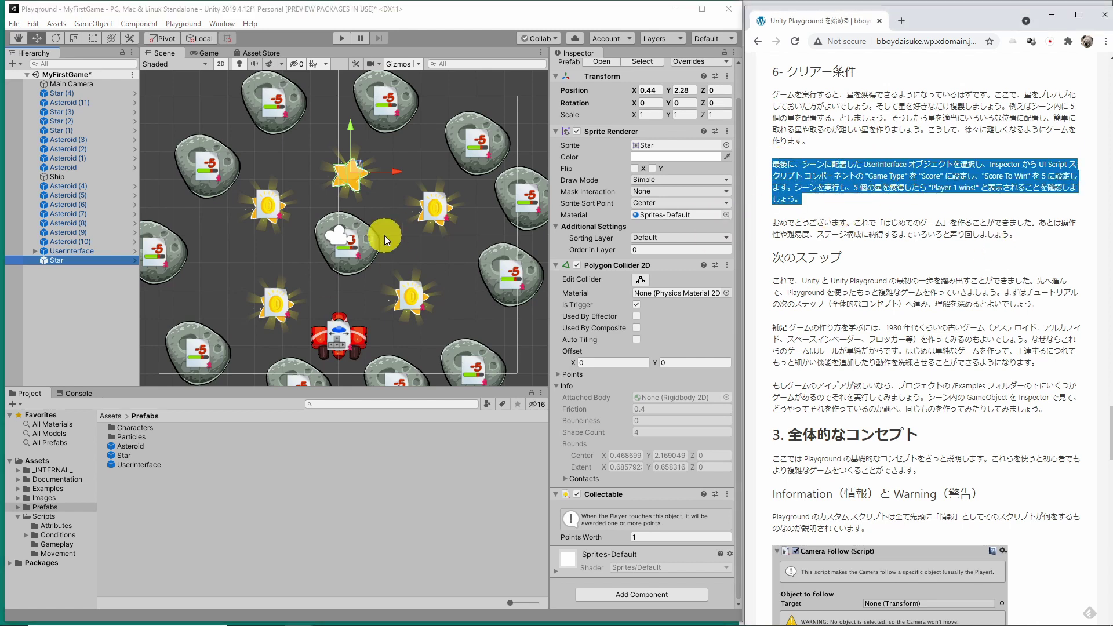
click(60, 250)
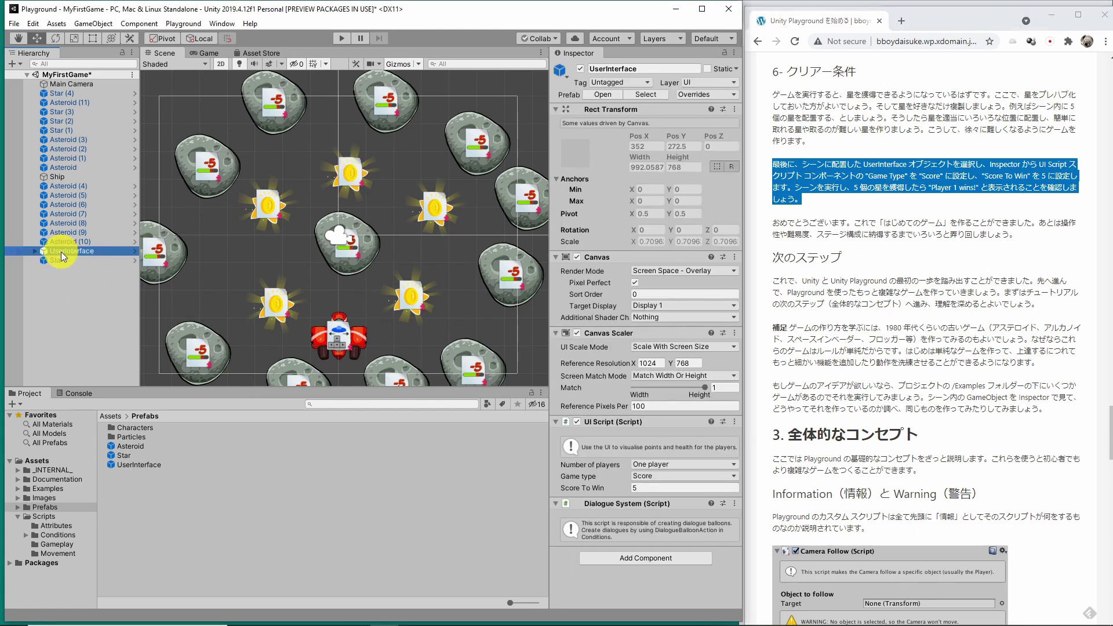
drag(104, 244, 55, 262)
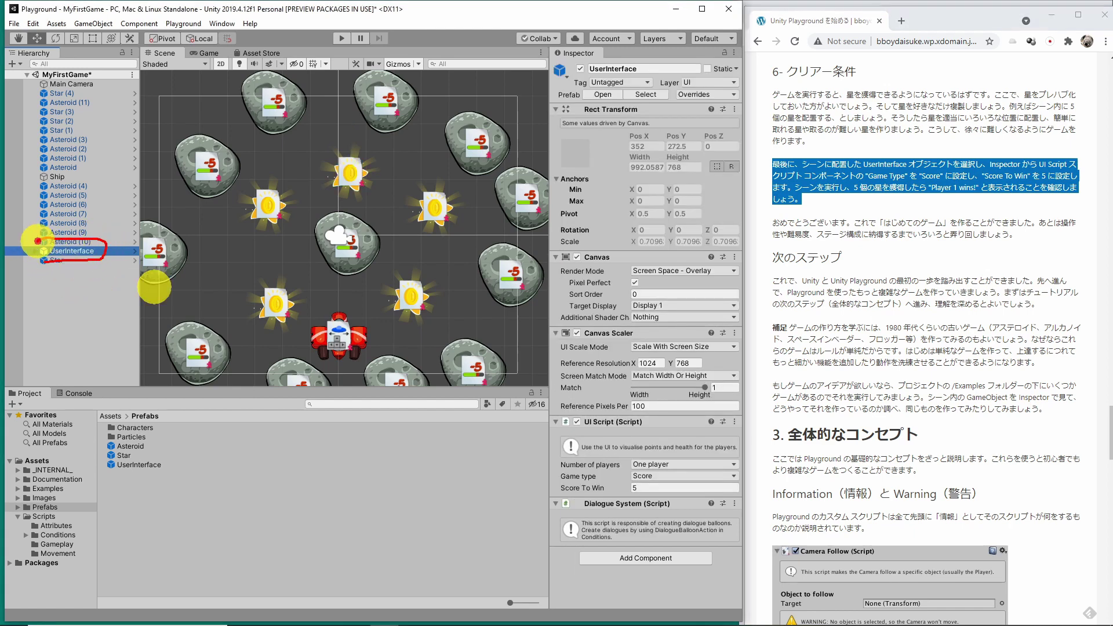
click(69, 241)
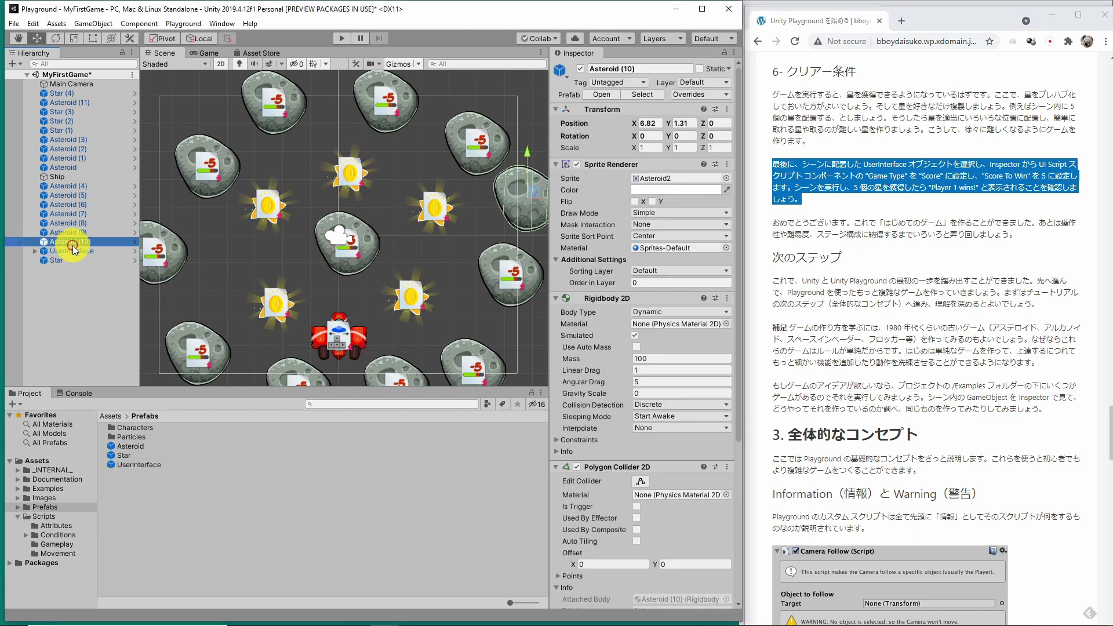
click(72, 250)
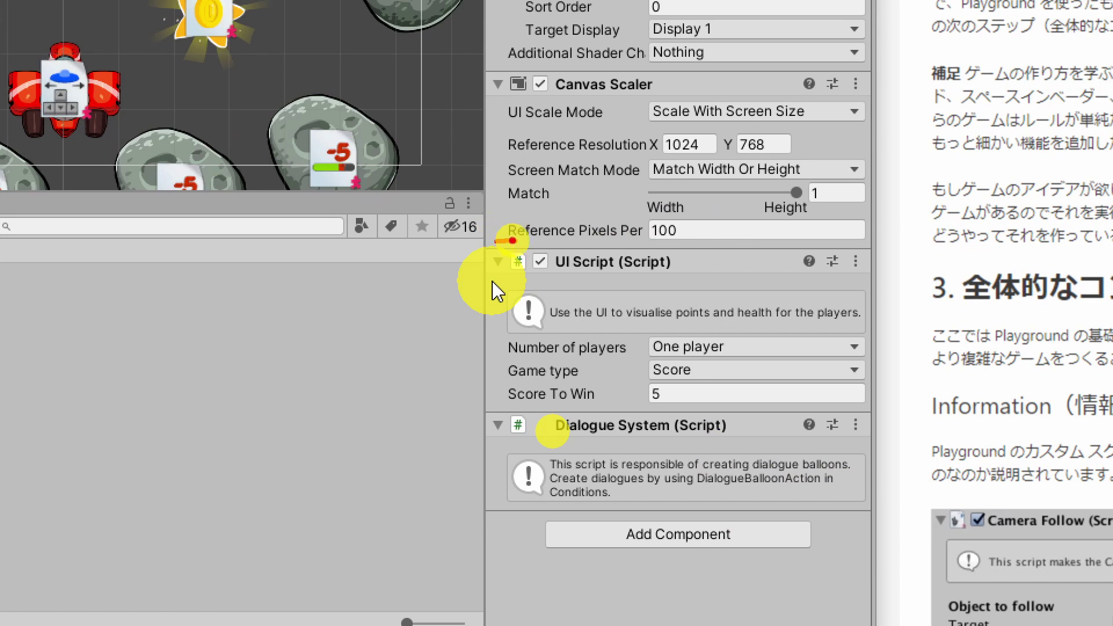
mouse_move(495, 241)
mouse_down()
mouse_move(814, 242)
mouse_move(499, 242)
mouse_up()
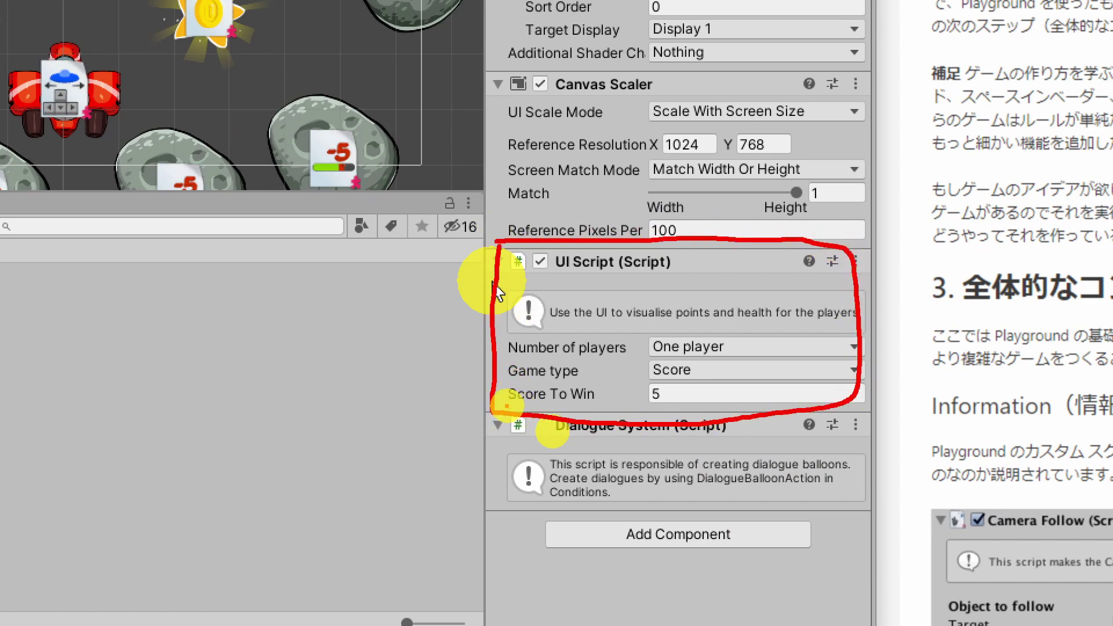
drag(508, 405, 696, 402)
drag(503, 382, 704, 386)
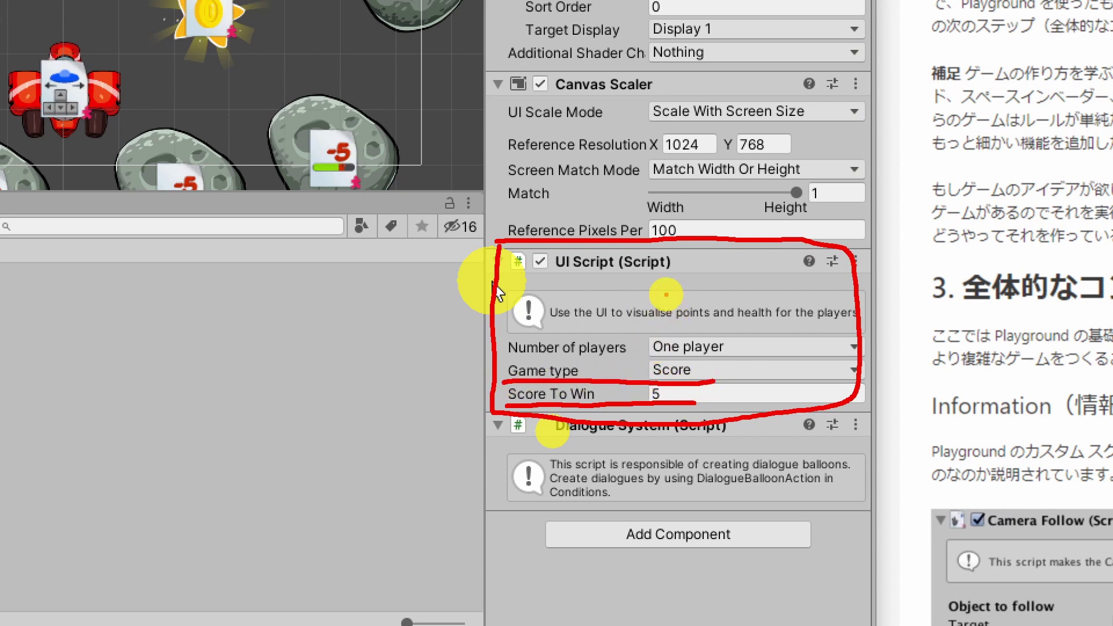
key(Escape)
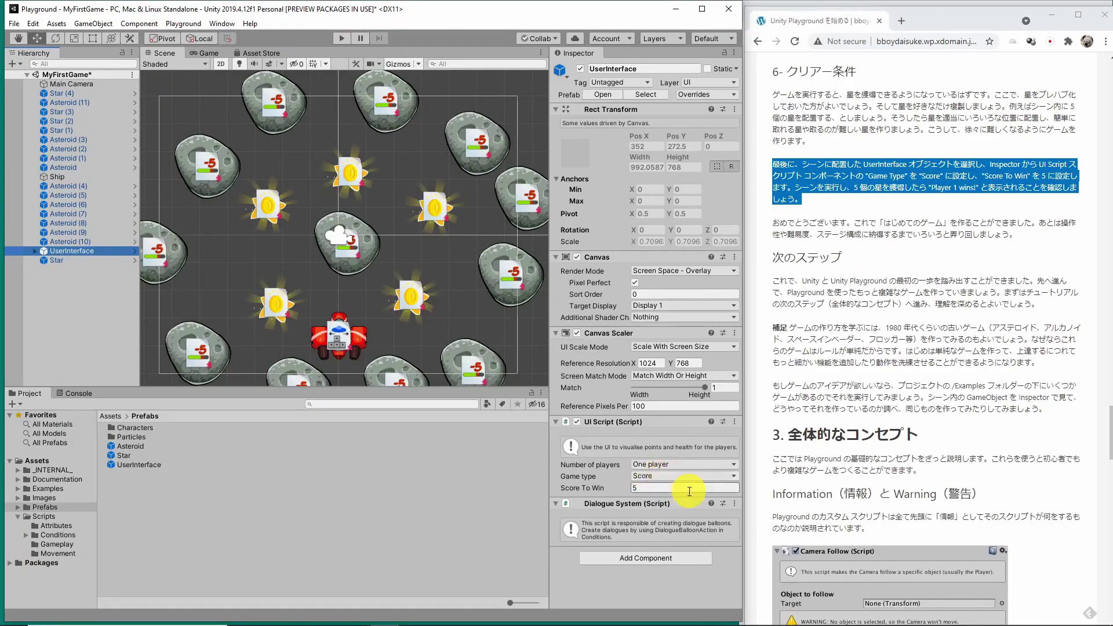
click(660, 477)
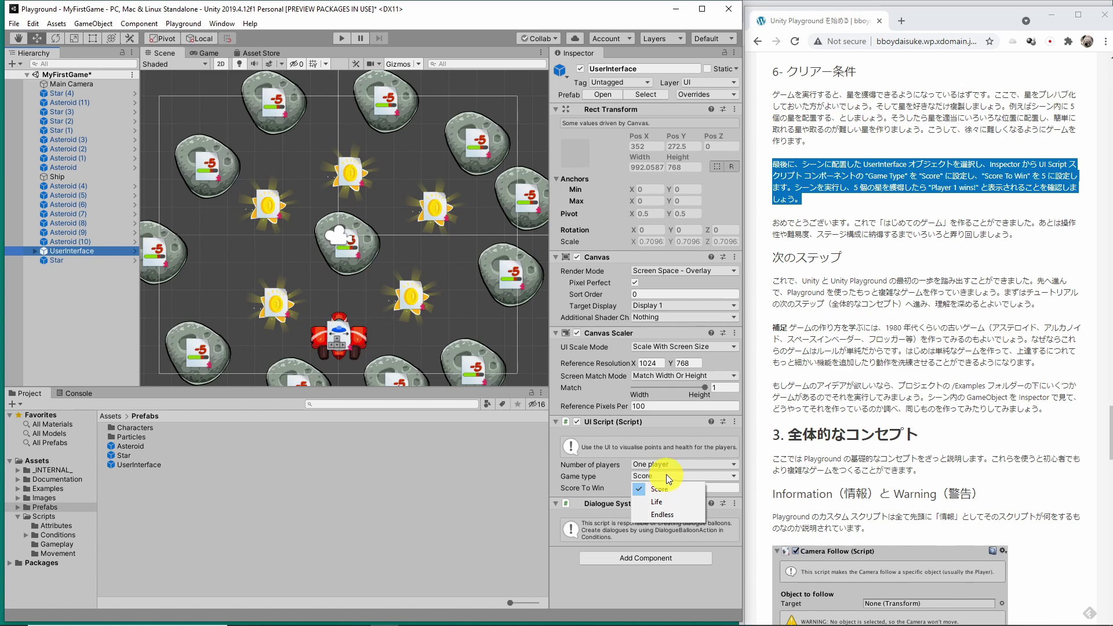
click(663, 503)
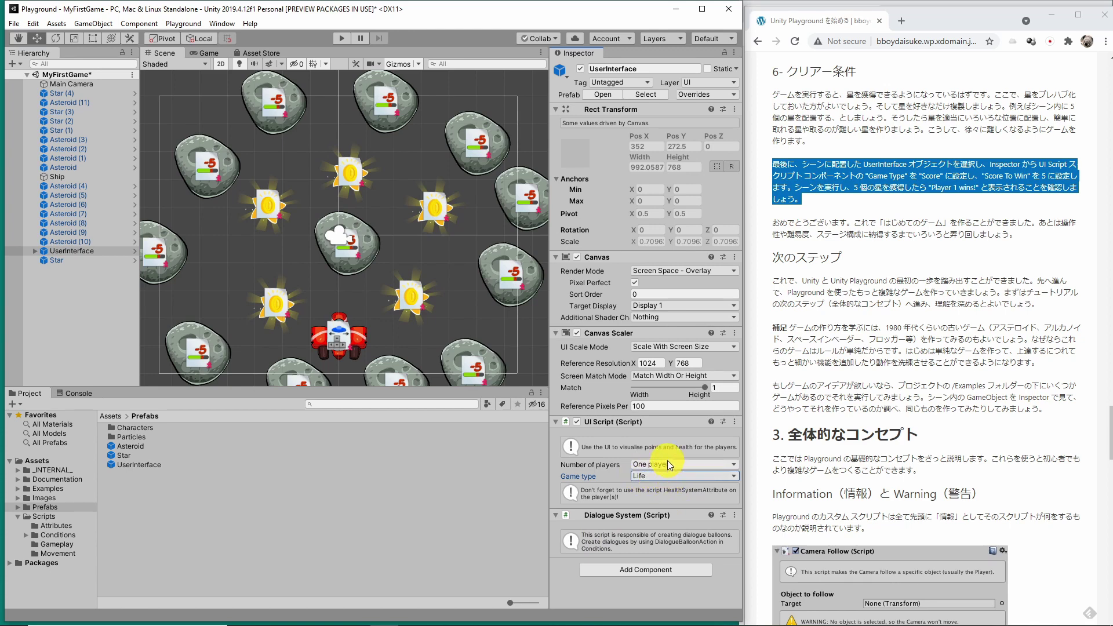
click(667, 464)
click(666, 487)
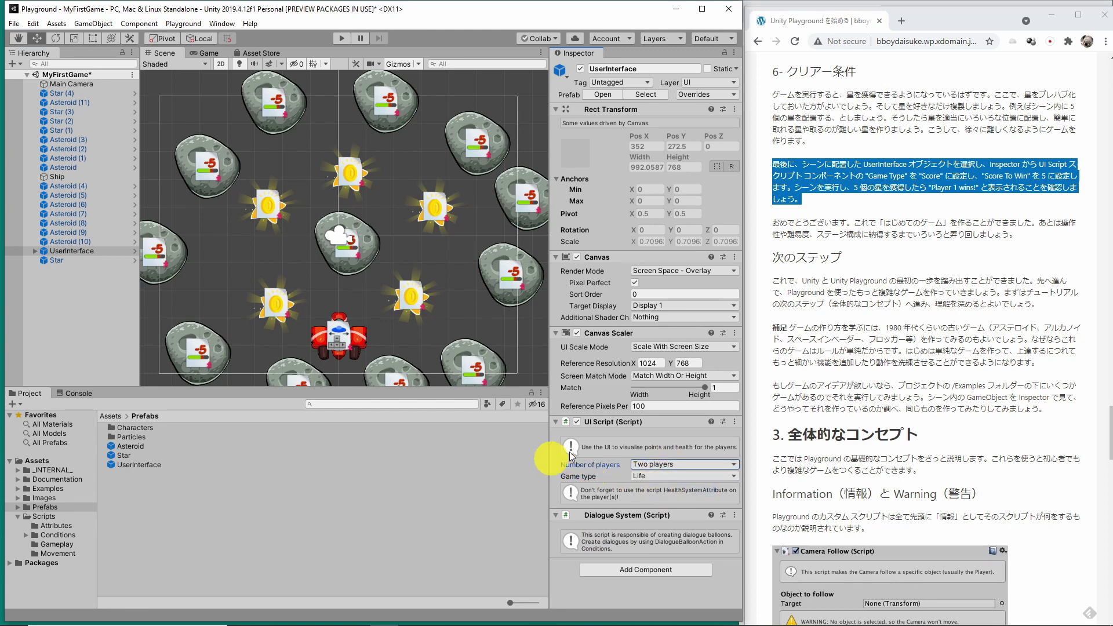
click(669, 465)
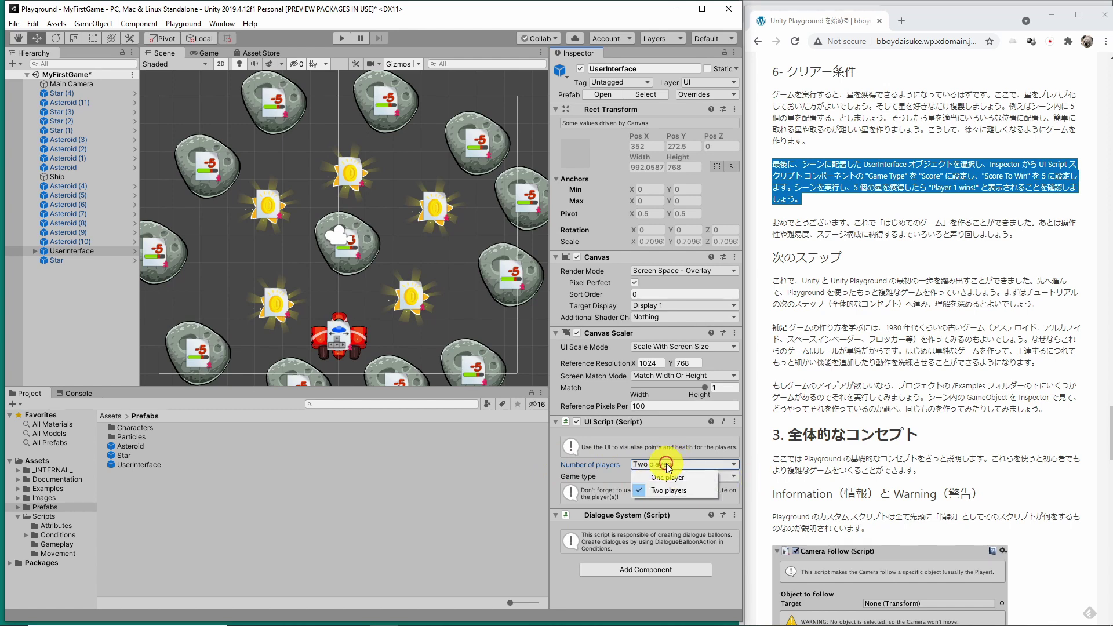
click(654, 476)
click(657, 477)
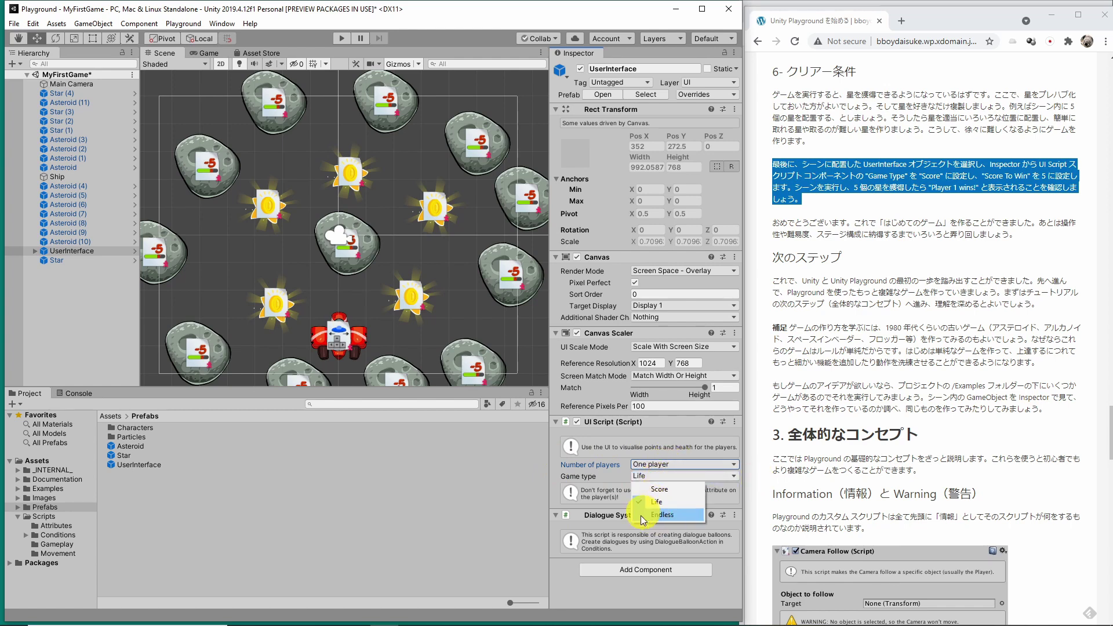
click(659, 489)
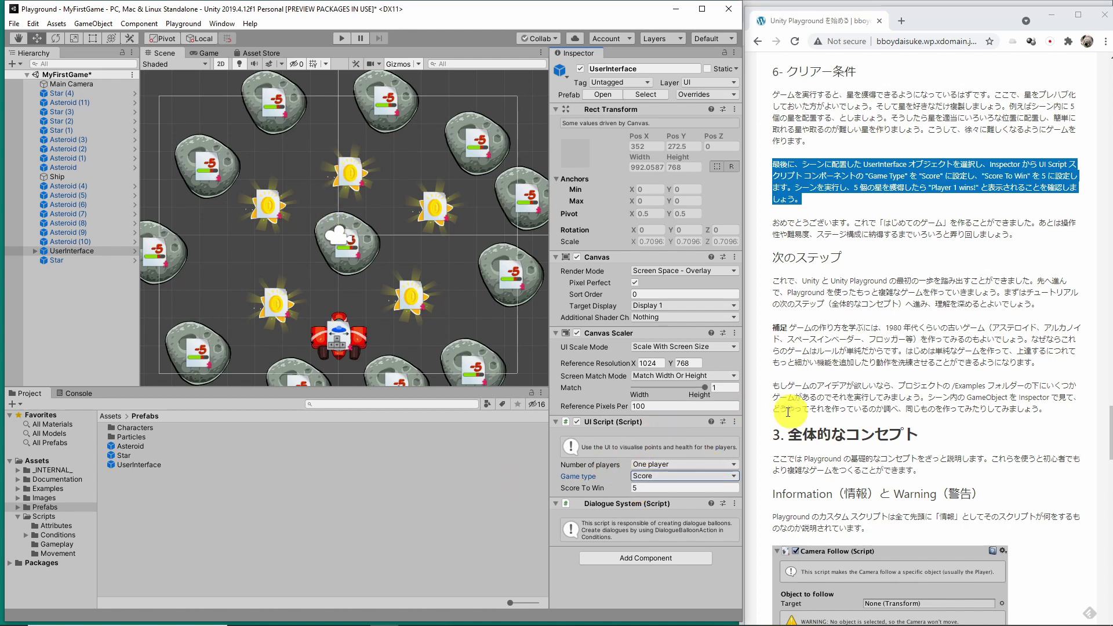
click(667, 488)
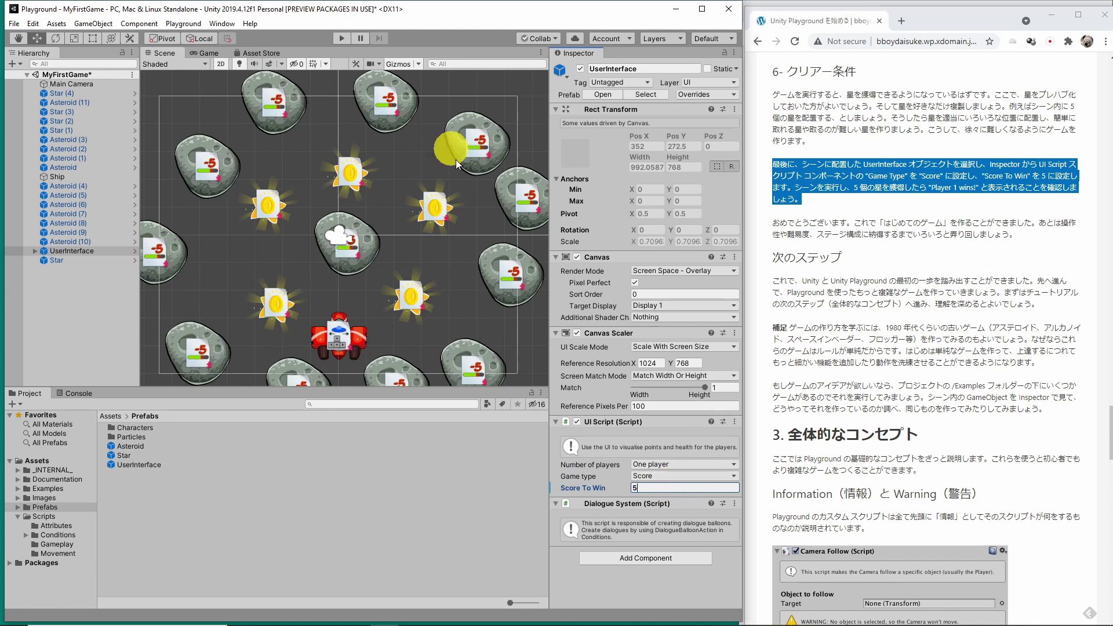
- Enter play mode and steer the ship with the arrow keys to collect all five stars
click(342, 38)
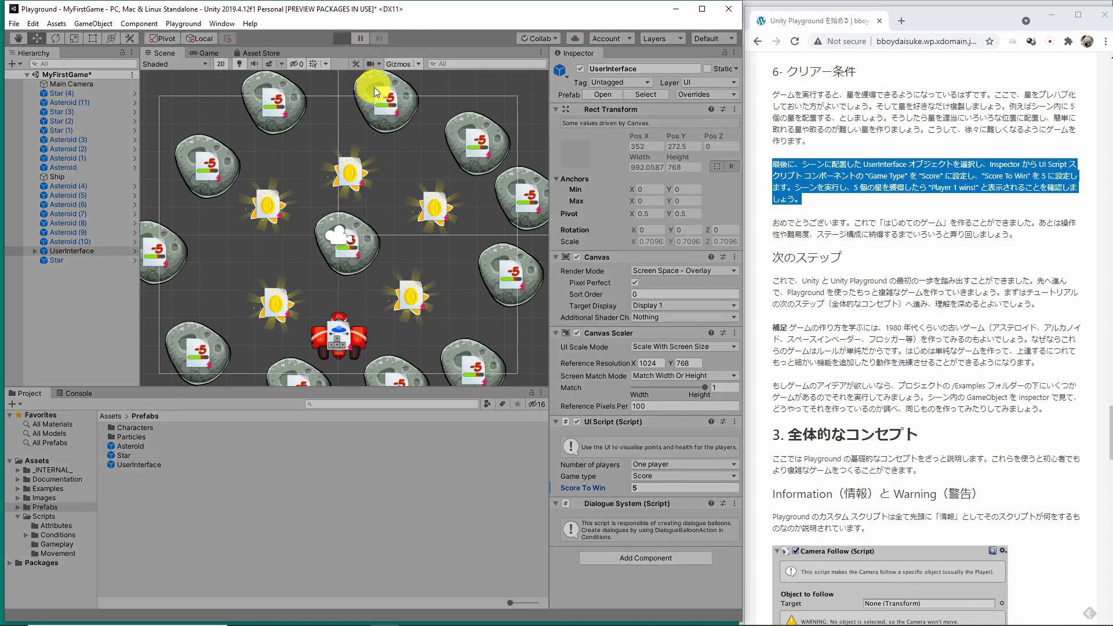
key(Left)
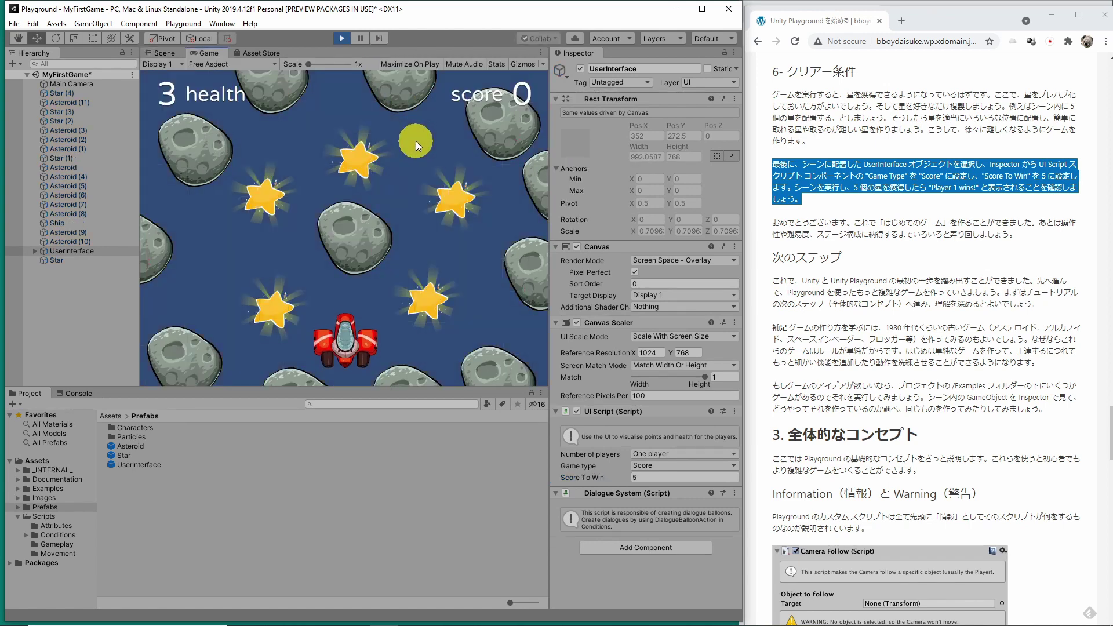
key(Up)
key(Left)
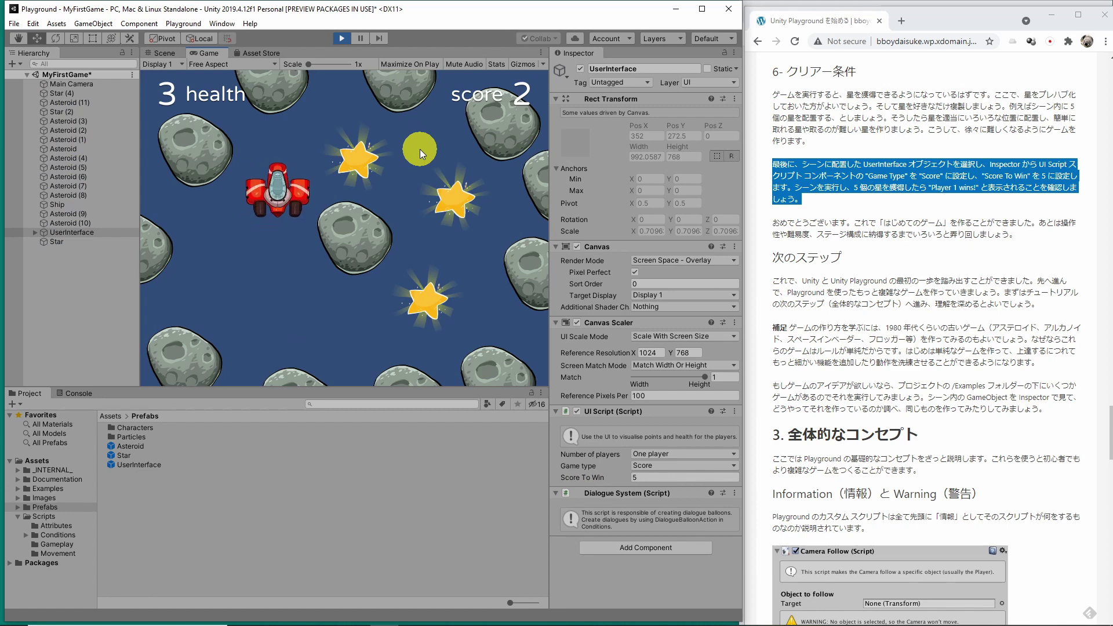
key(Right)
key(Down)
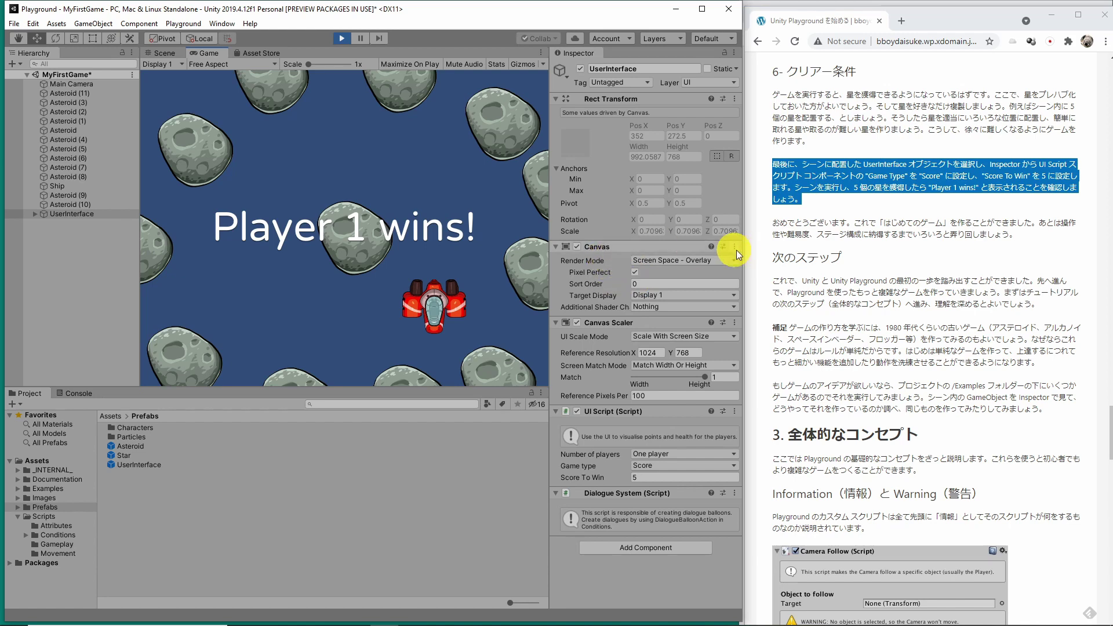
- After 'Player 1 wins!' appears, highlight the tutorial's closing paragraph and exit play mode
mouse_move(773, 222)
mouse_down()
mouse_move(934, 226)
mouse_move(1038, 247)
mouse_up()
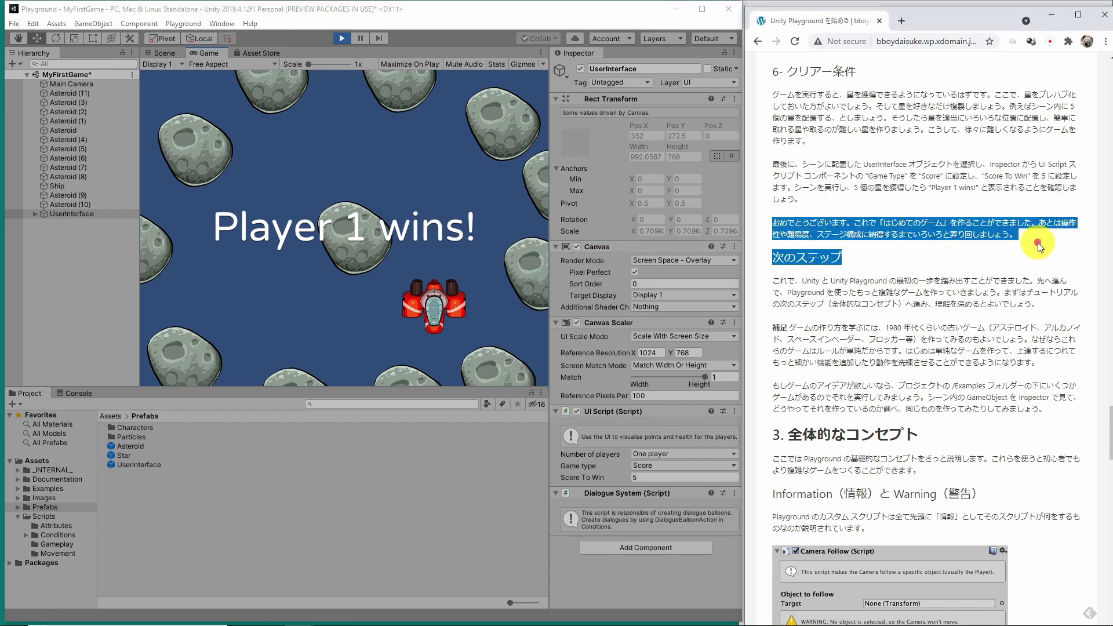
click(1041, 247)
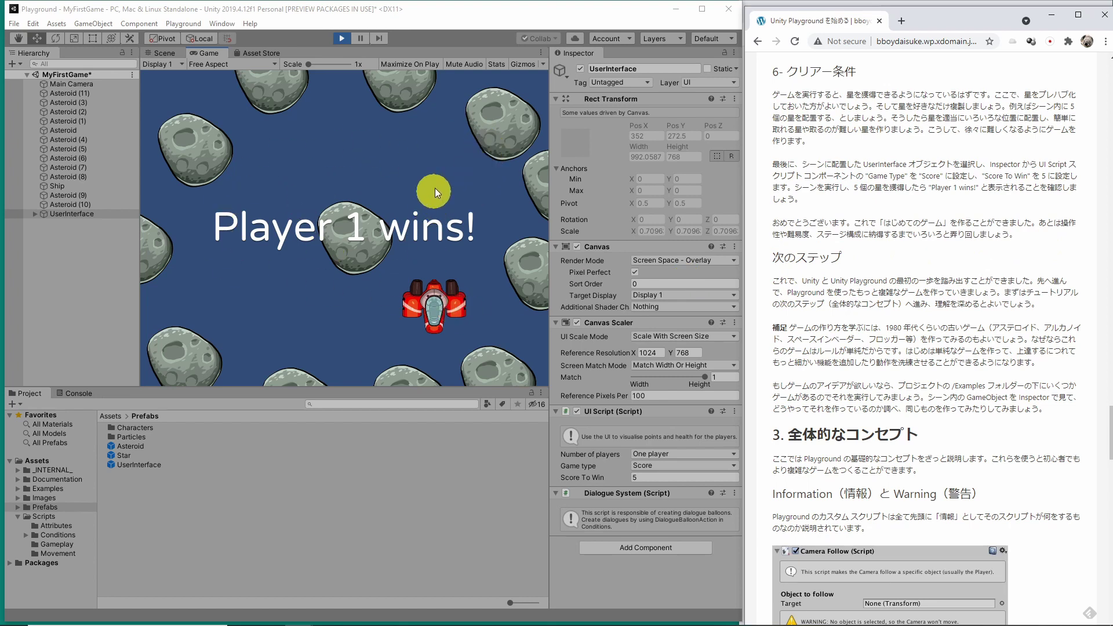
click(340, 38)
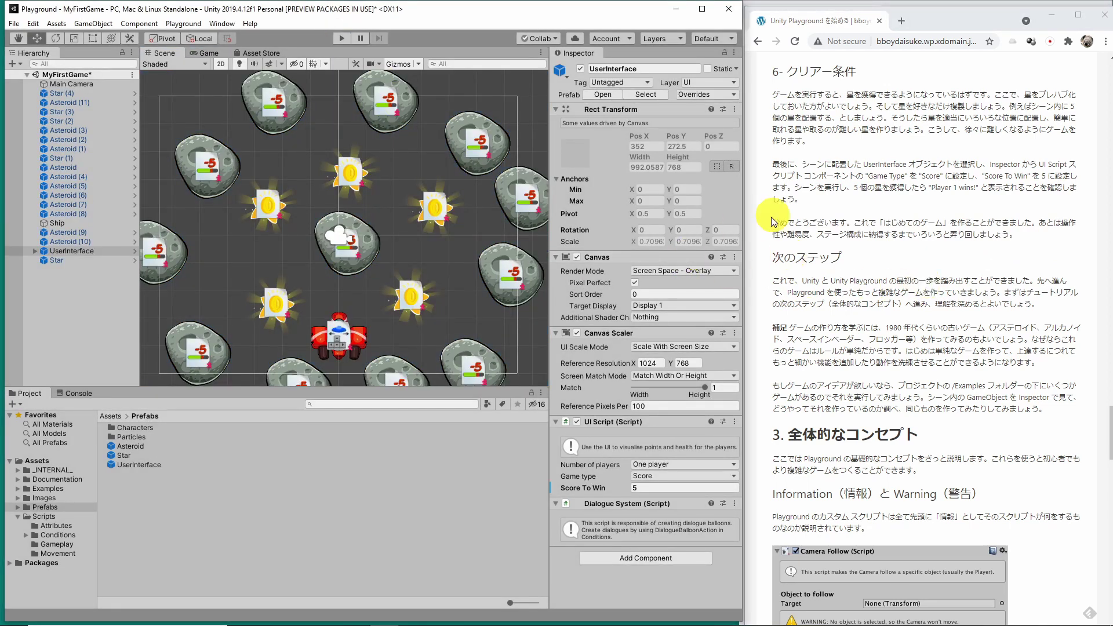